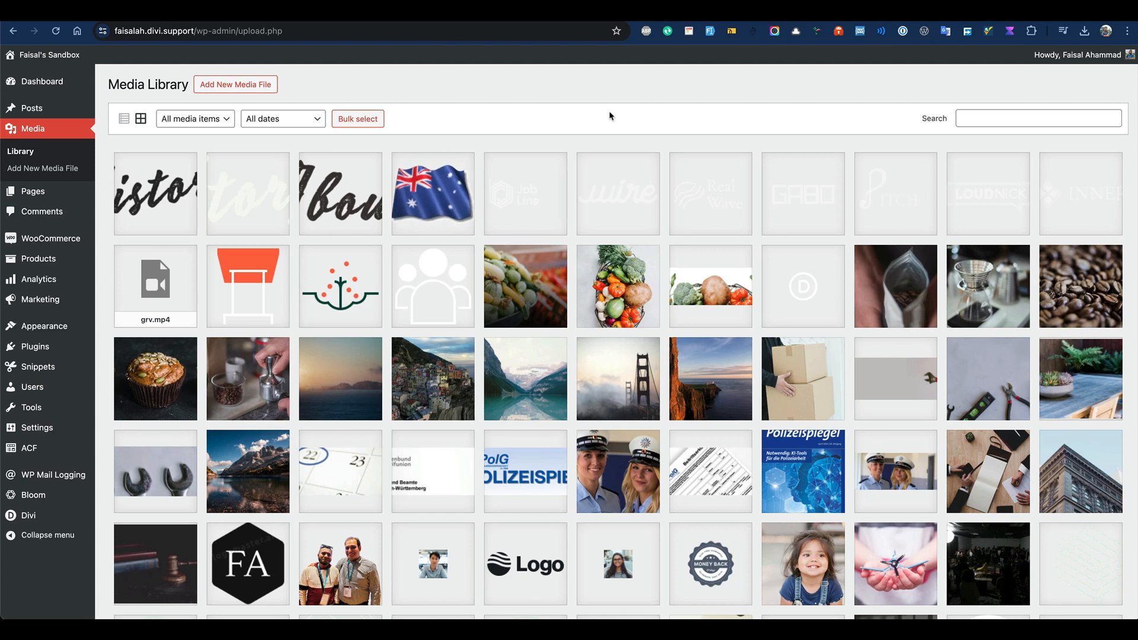
- Find the Media Library Organizer plugin by Optimole in the plugin directory, install it and activate it
mouse_move(26, 348)
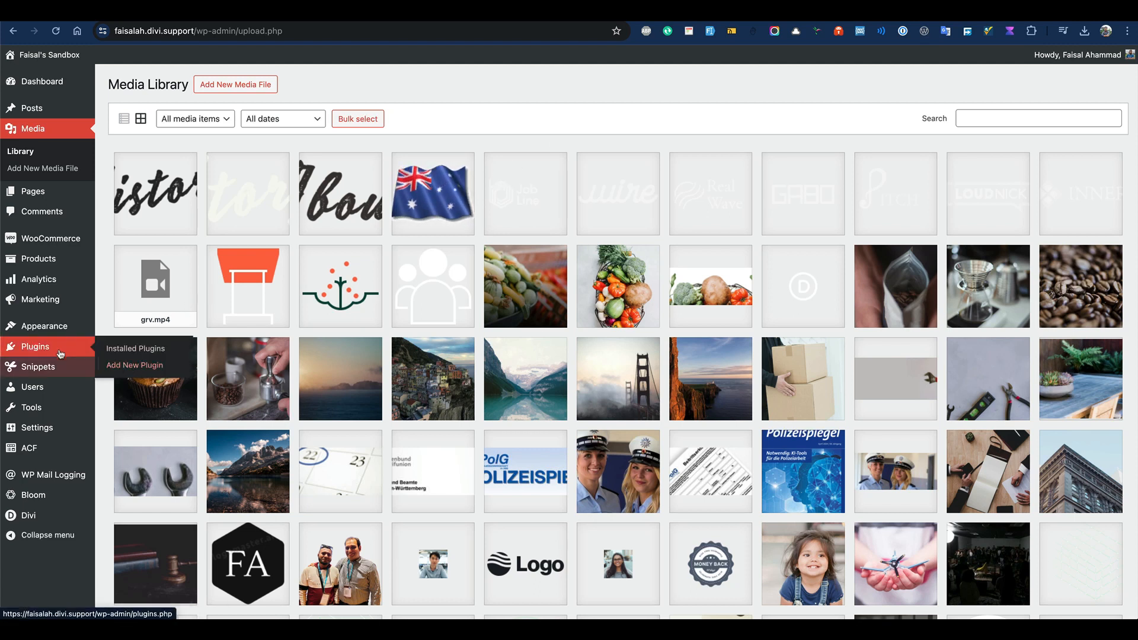
left_click(127, 366)
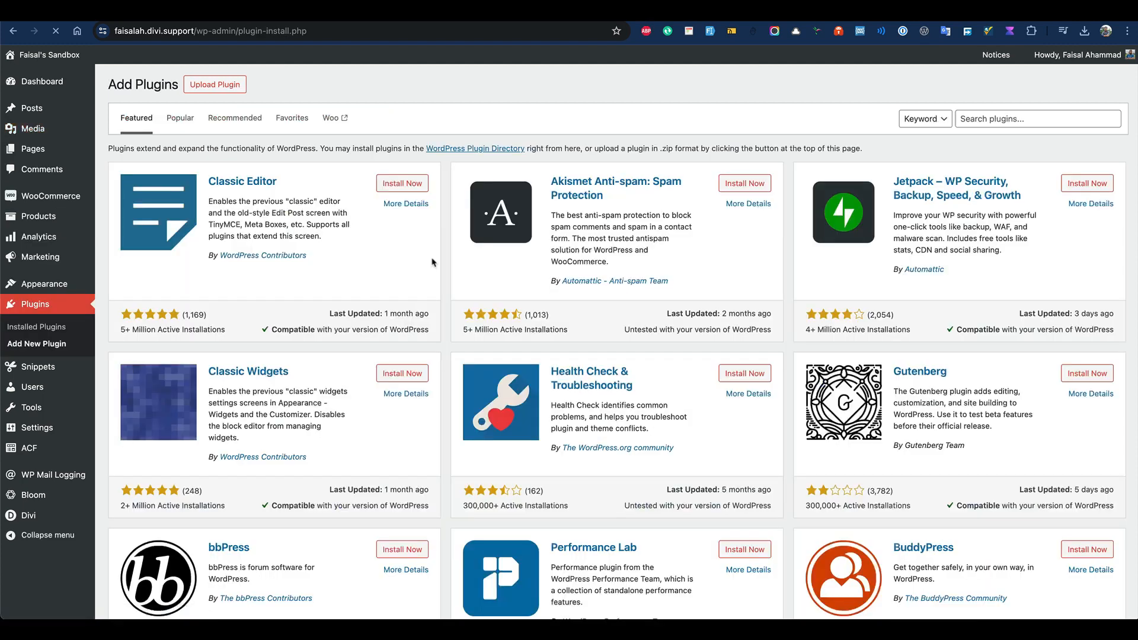
left_click(1002, 118)
type("Media Library Organizer")
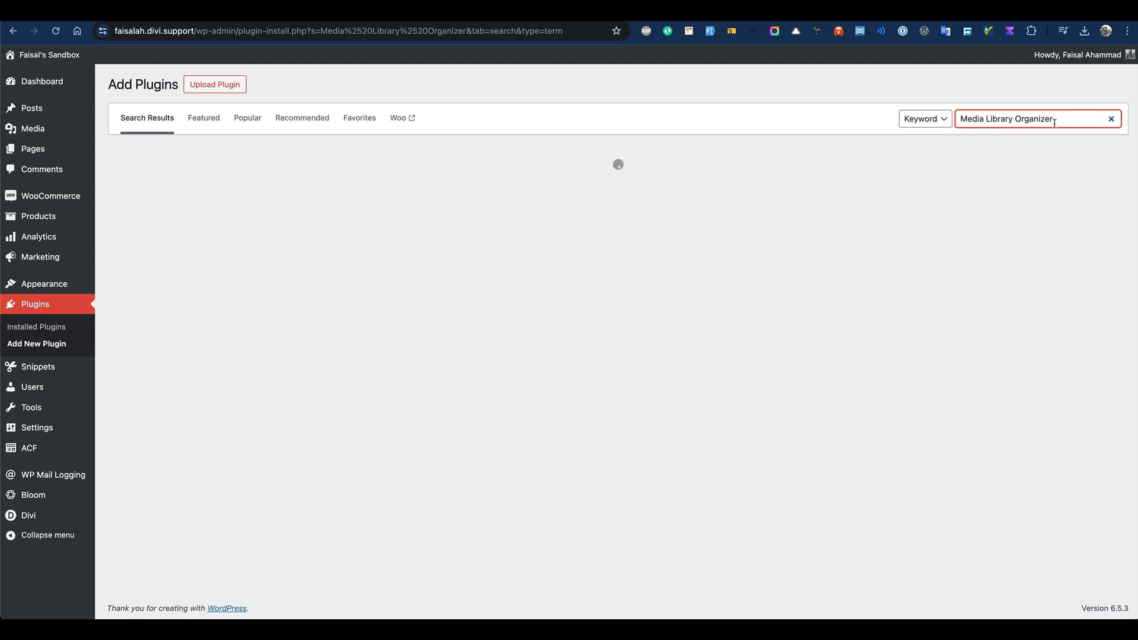
left_click(987, 104)
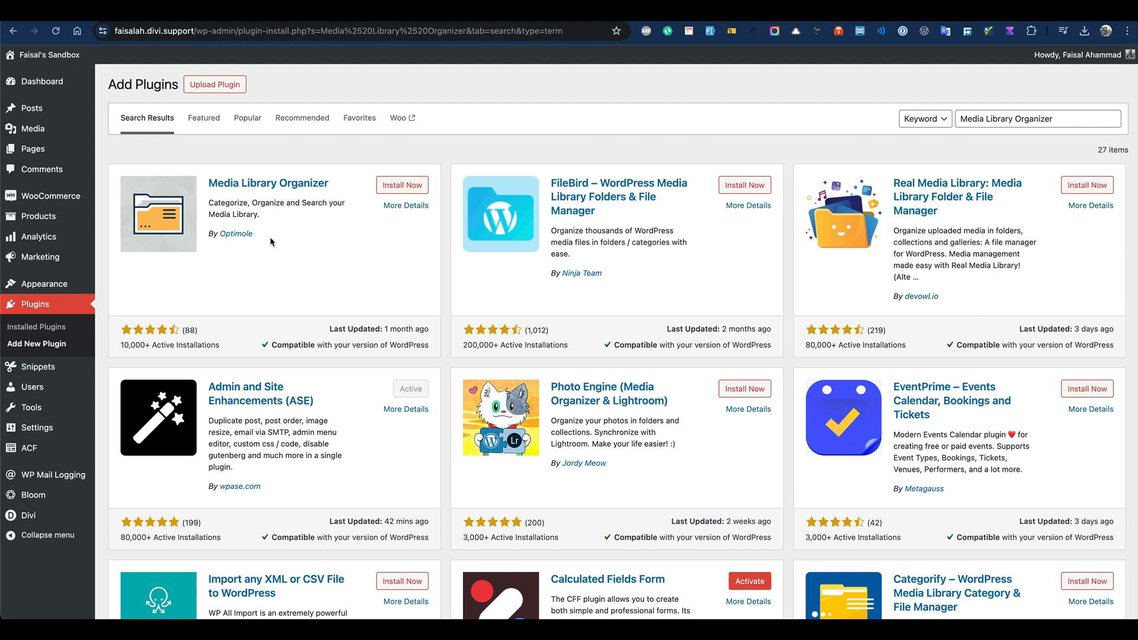
left_click(402, 185)
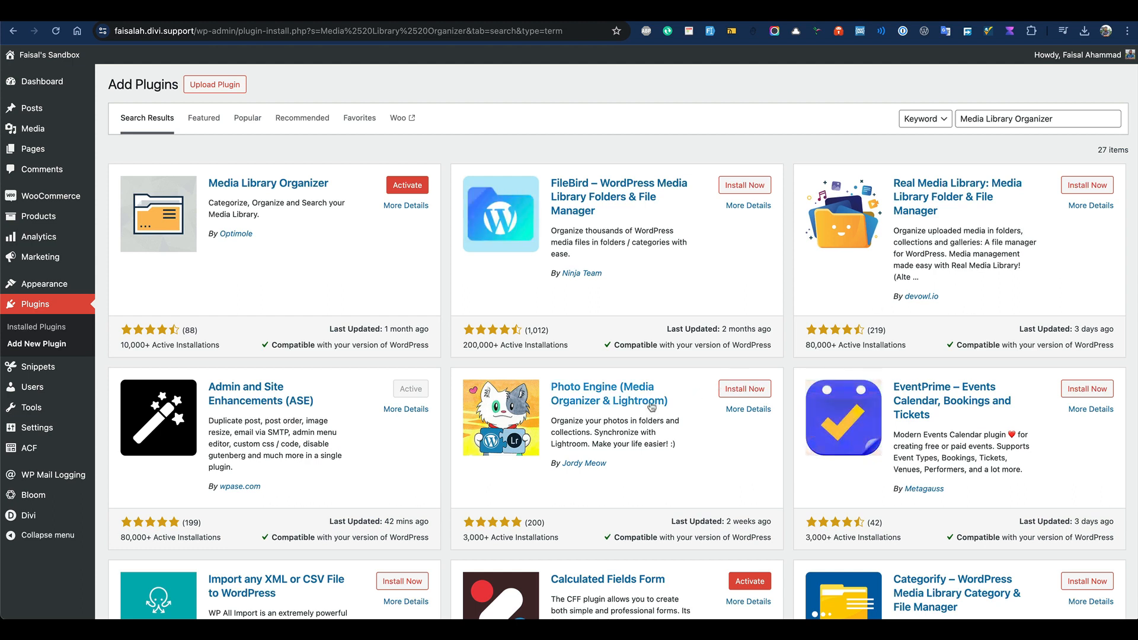
left_click(403, 185)
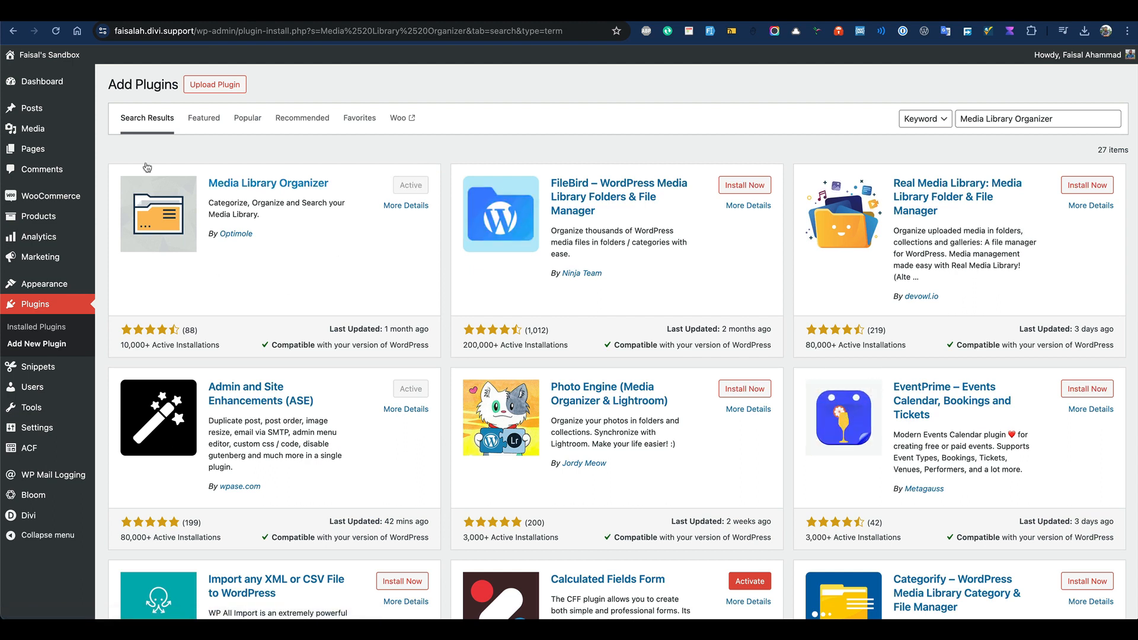
- Add a media category named Video in the Media Library
left_click(46, 132)
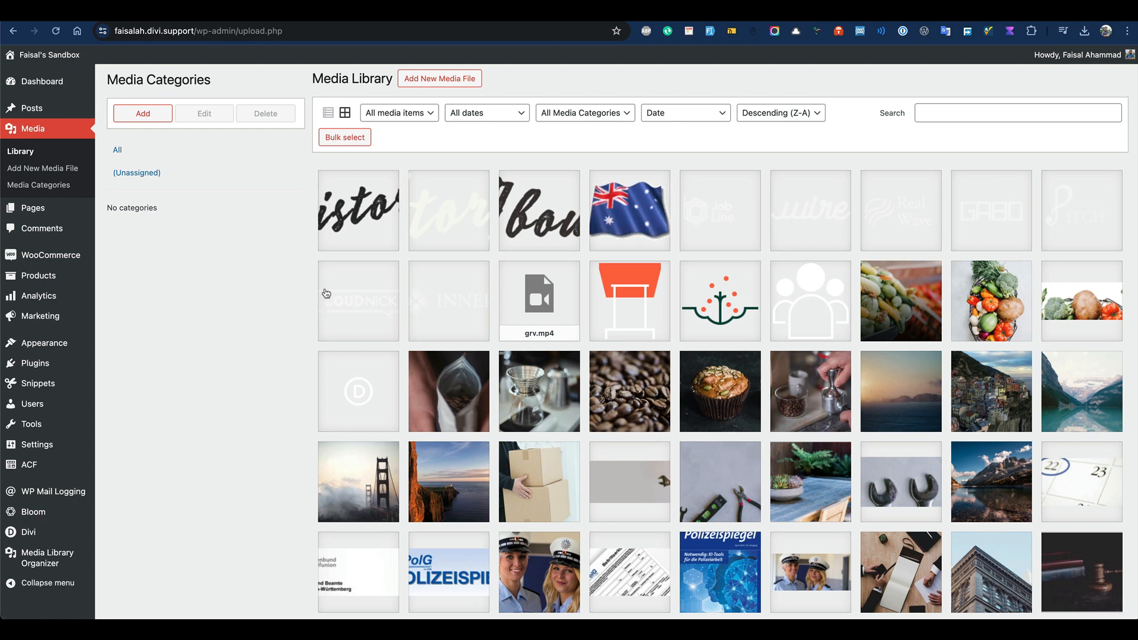
left_click(158, 121)
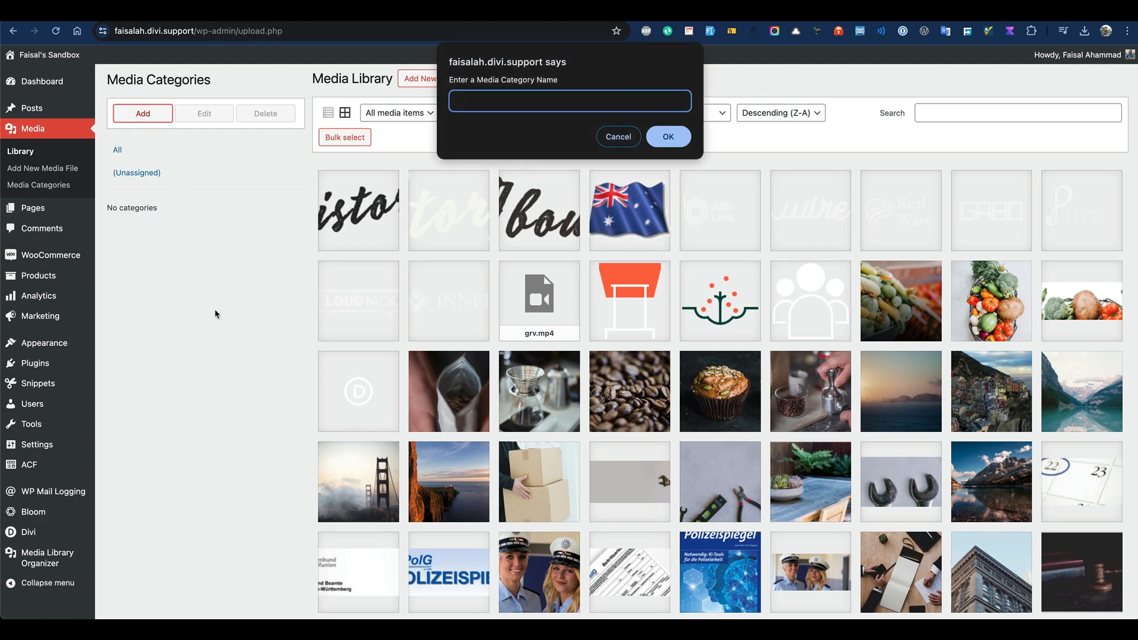
type("Video")
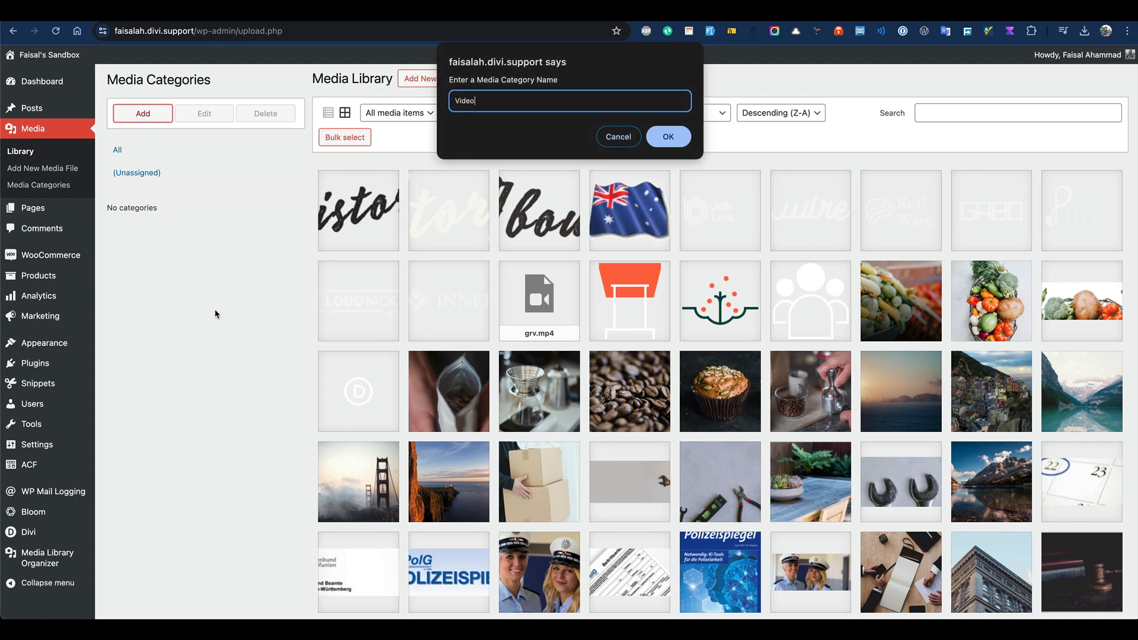
key("Return")
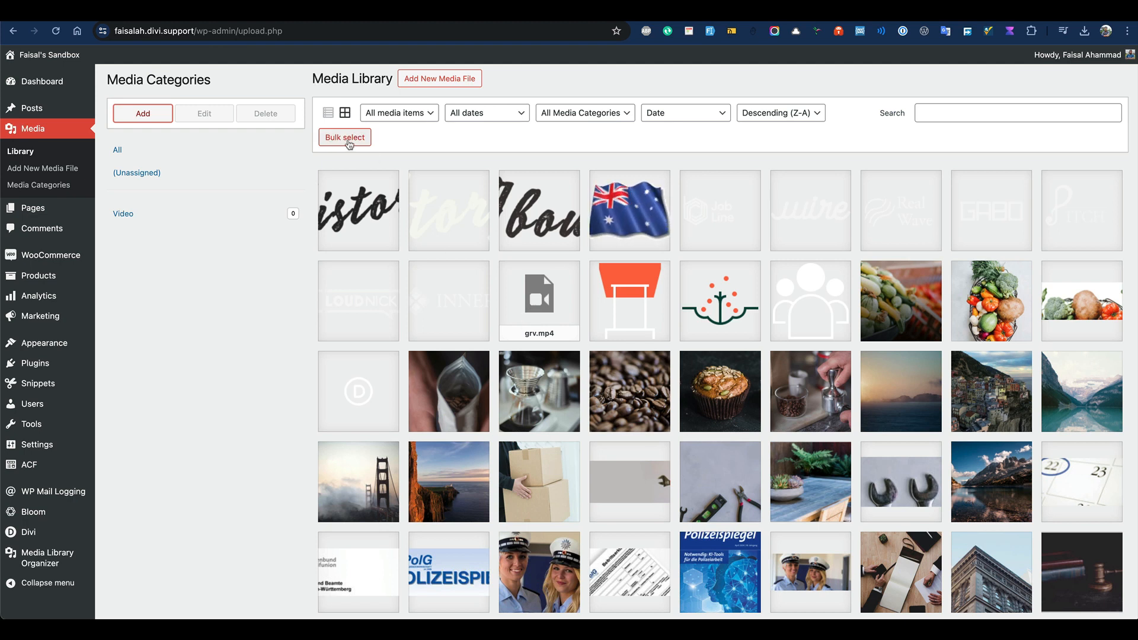
- Filter the library to video files, assign grv.mp4 to the Video category and display that category
left_click(396, 112)
left_click(410, 152)
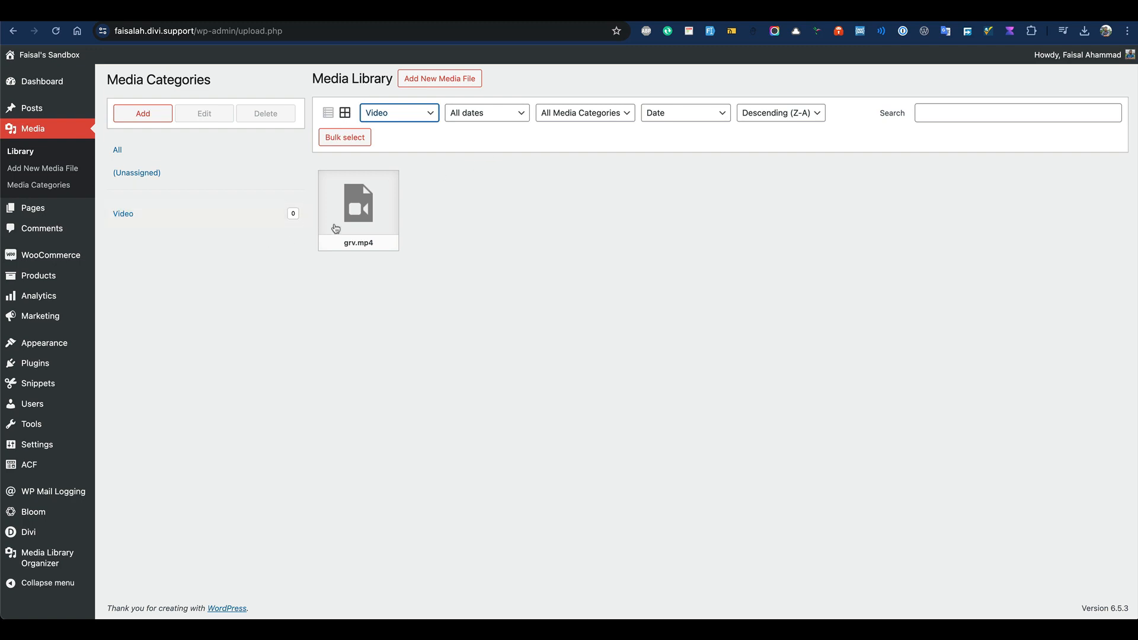
left_click_drag(350, 220, 206, 221)
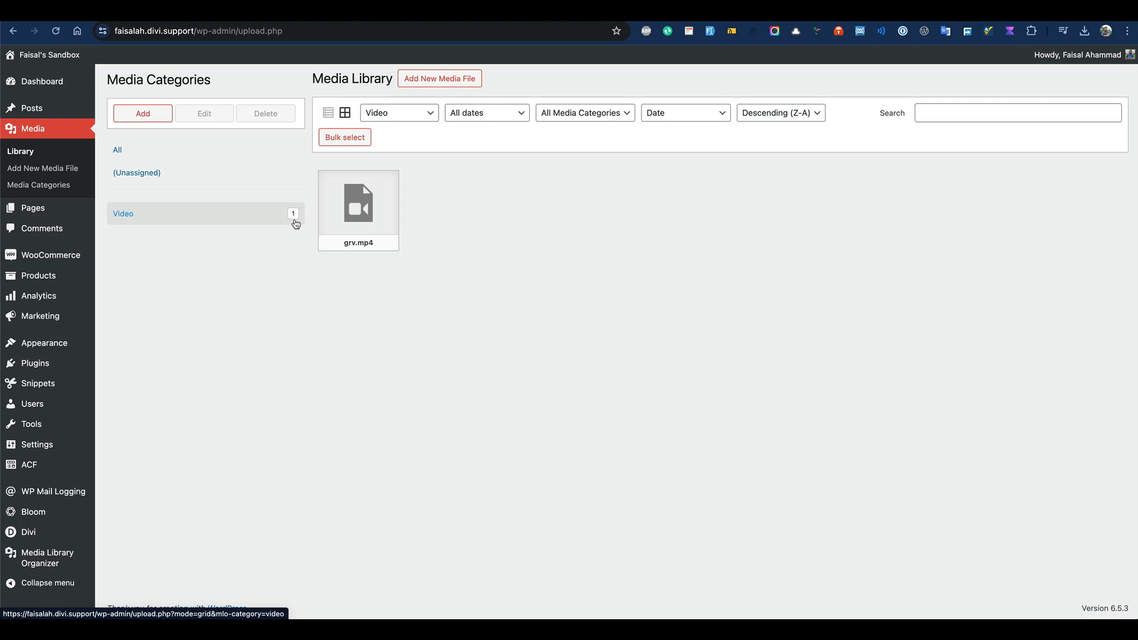
left_click(204, 222)
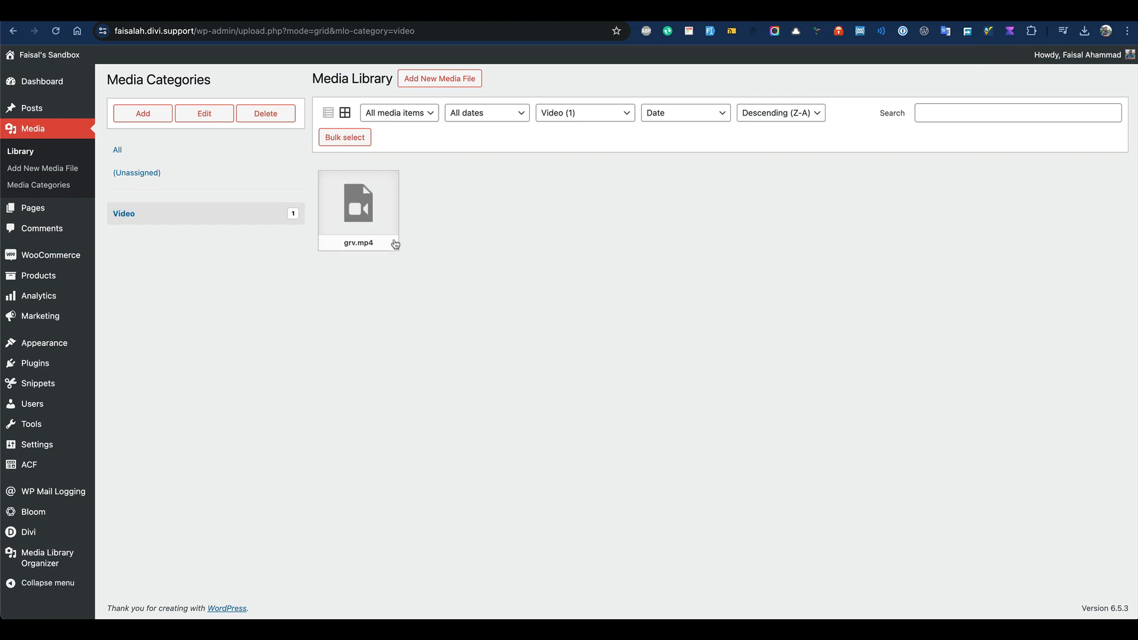
- Return to all media and add a media category named Food
left_click(153, 158)
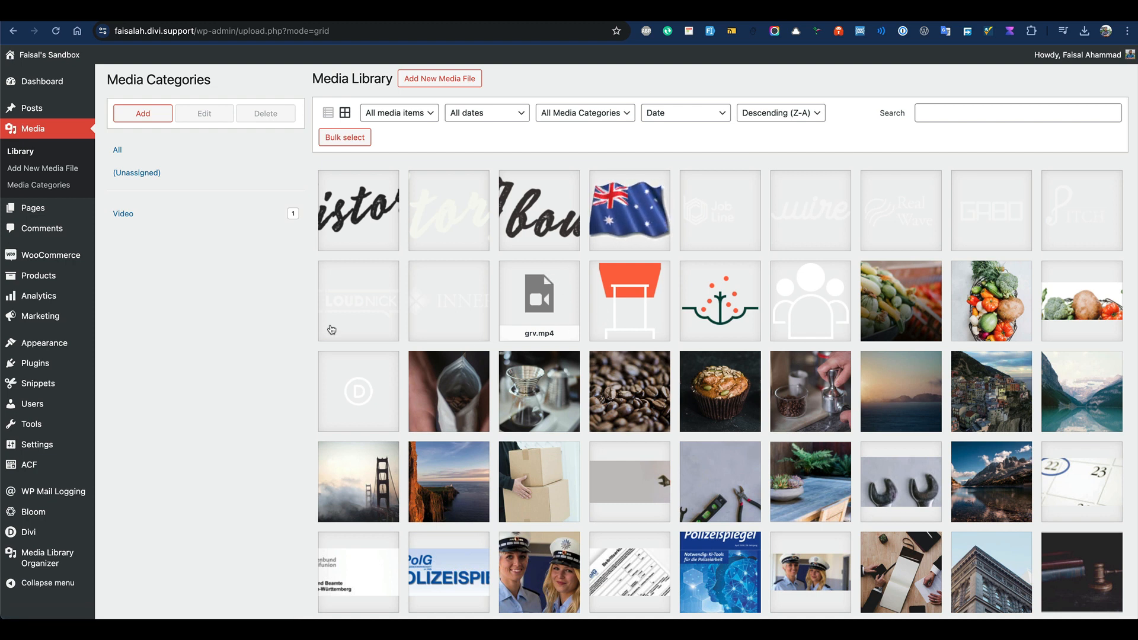
left_click(144, 113)
type("Food")
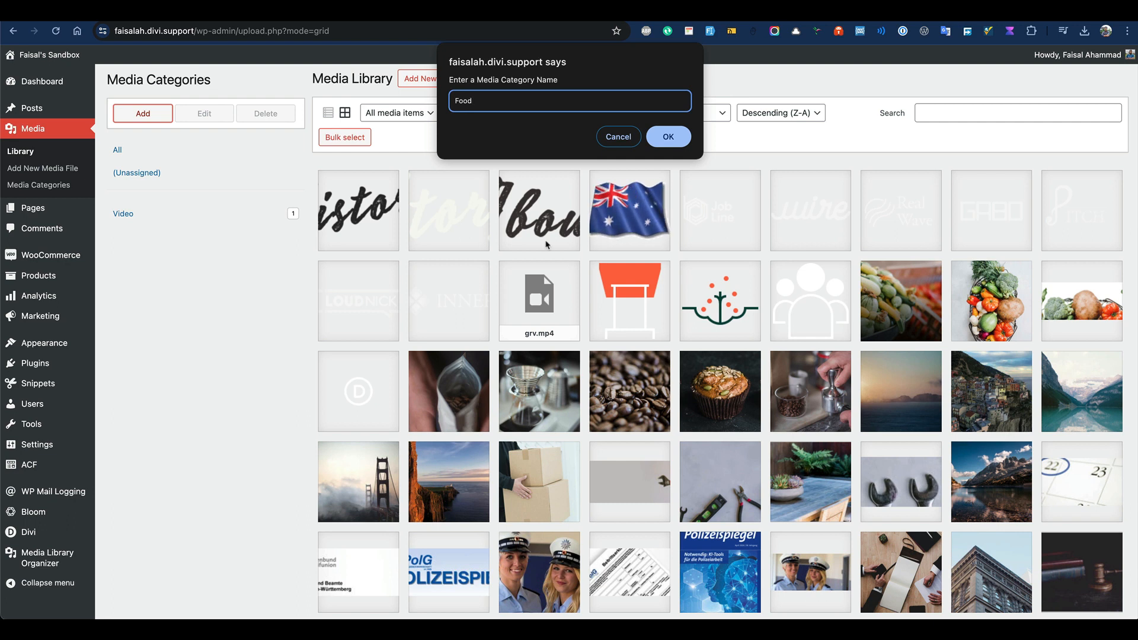
left_click(668, 137)
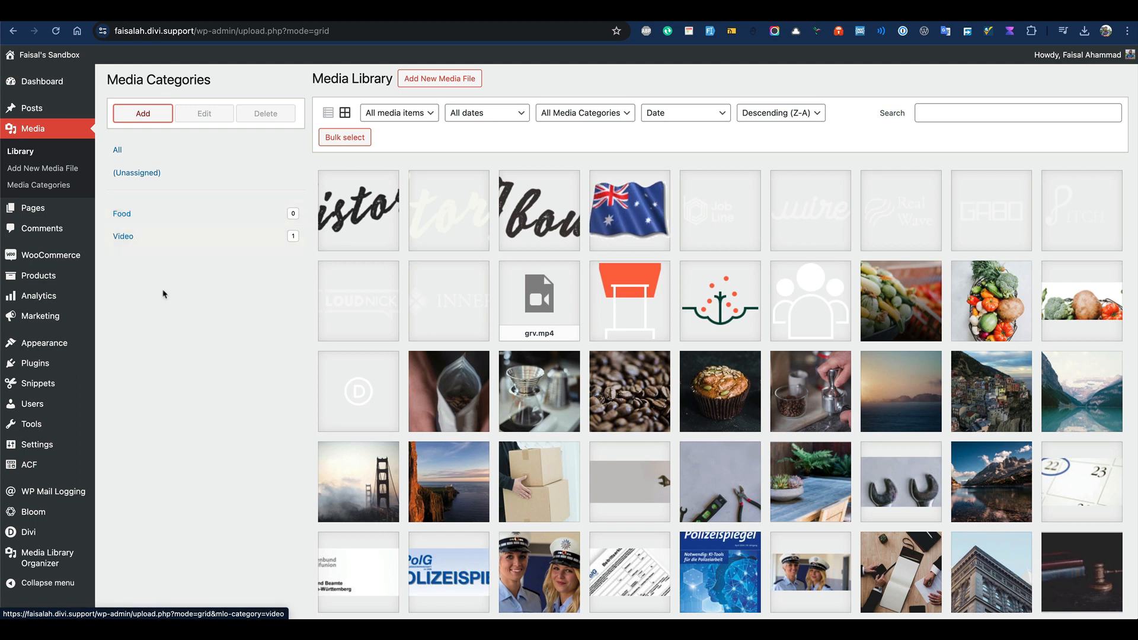
- Add a child category named Coffee under the Food category
right_click(141, 219)
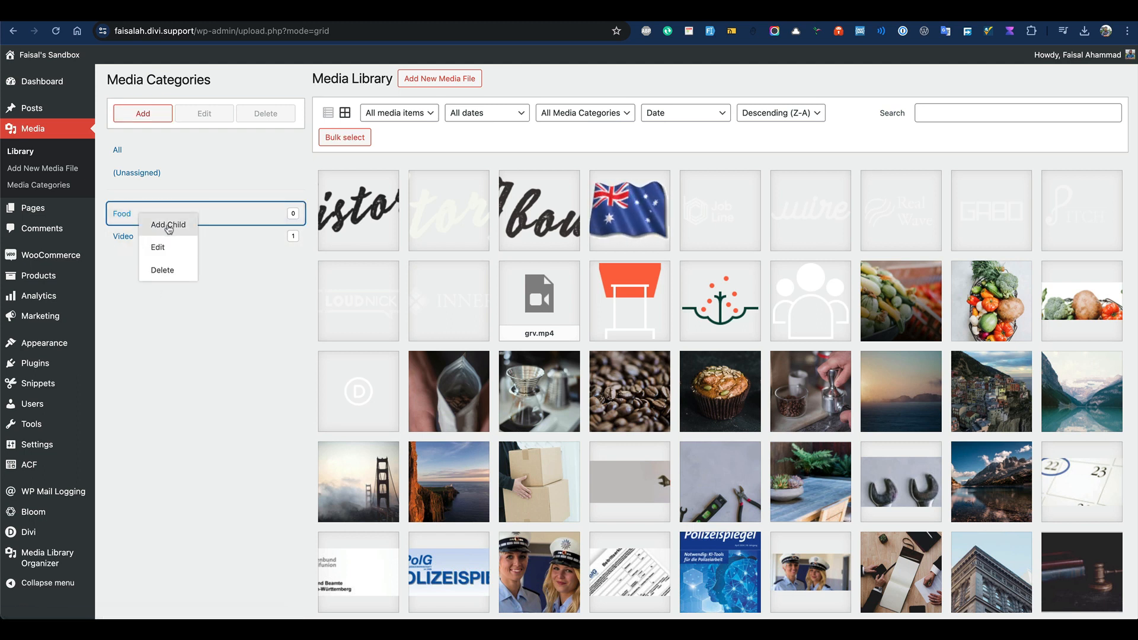
left_click(168, 224)
type("Coff")
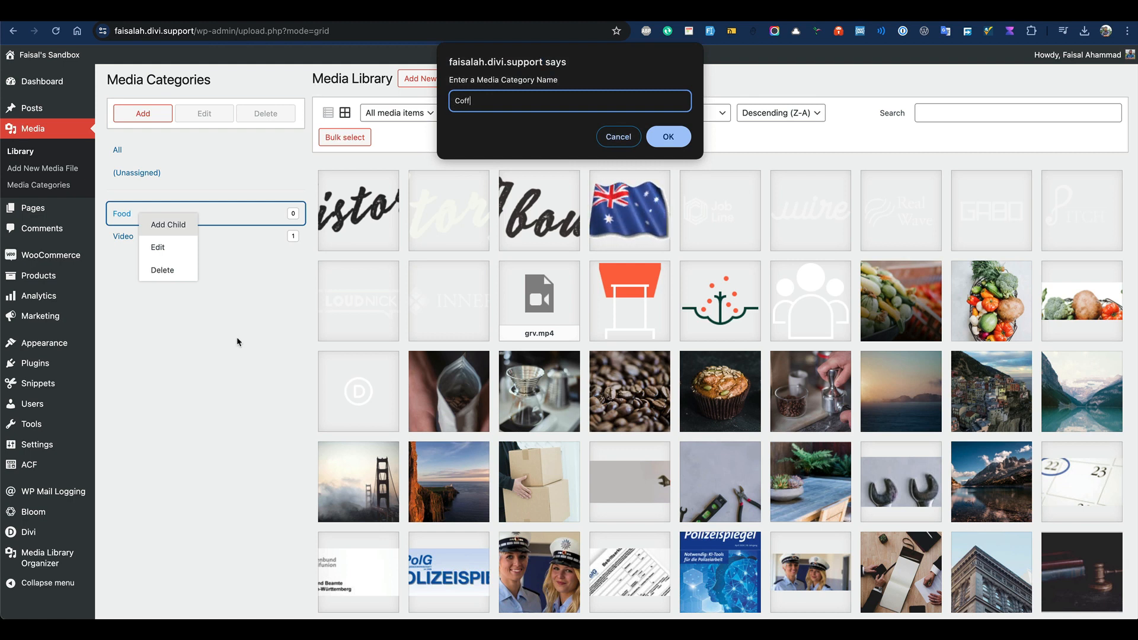
type("ee")
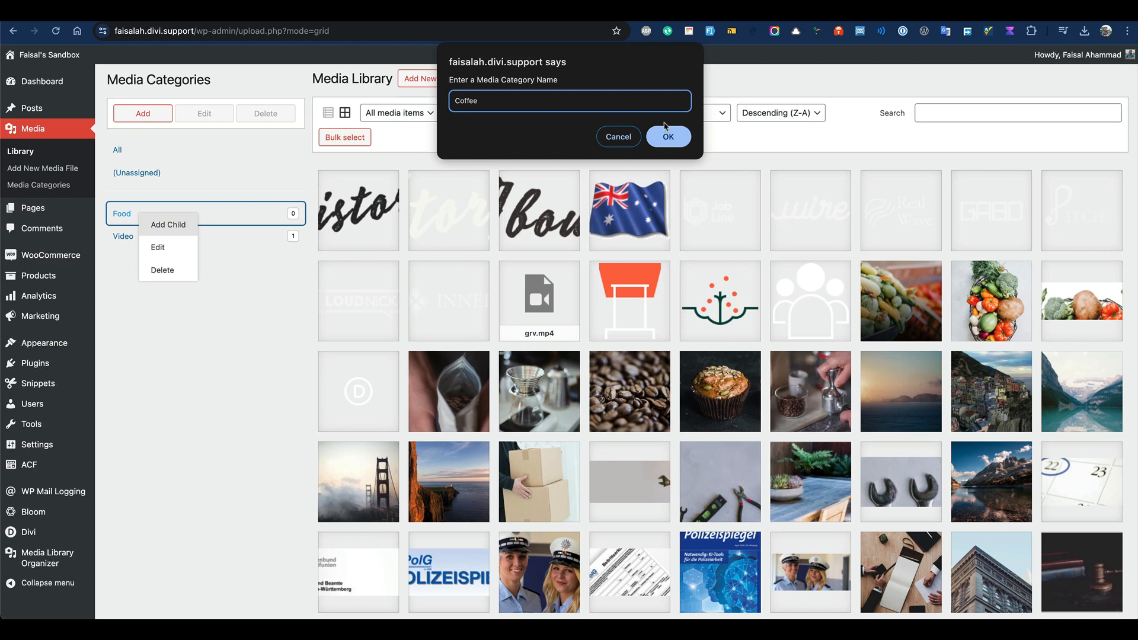
left_click(674, 137)
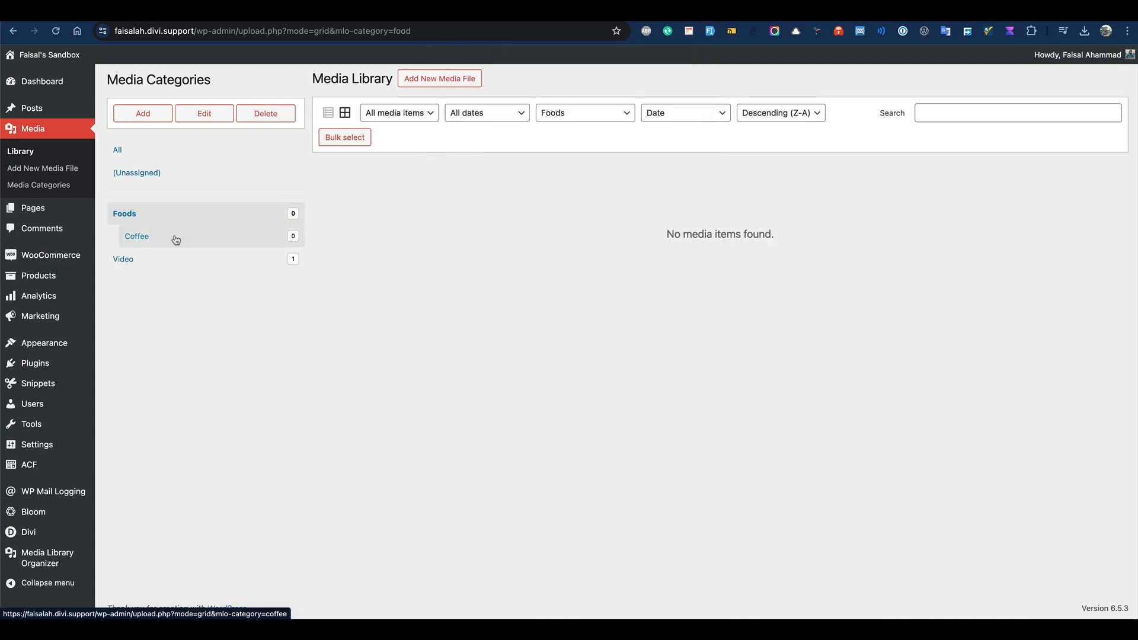
- From all media, assign the coffee bag, pour-over, coffee beans and espresso tamping images to the Coffee category together
left_click(143, 150)
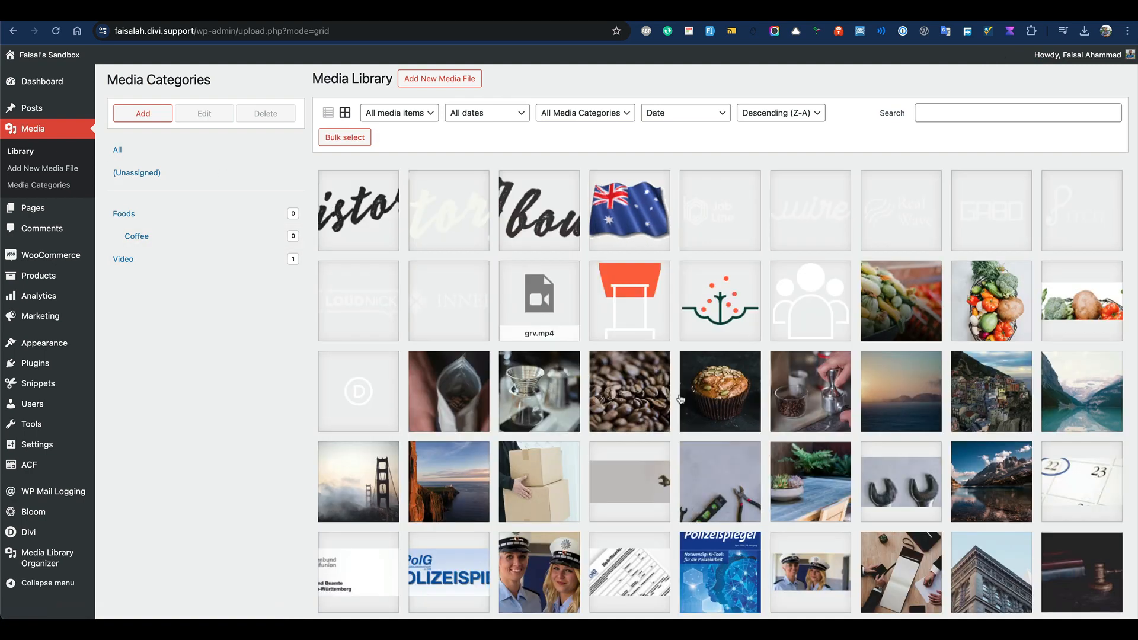
left_click(455, 386)
left_click(561, 386)
left_click(635, 379)
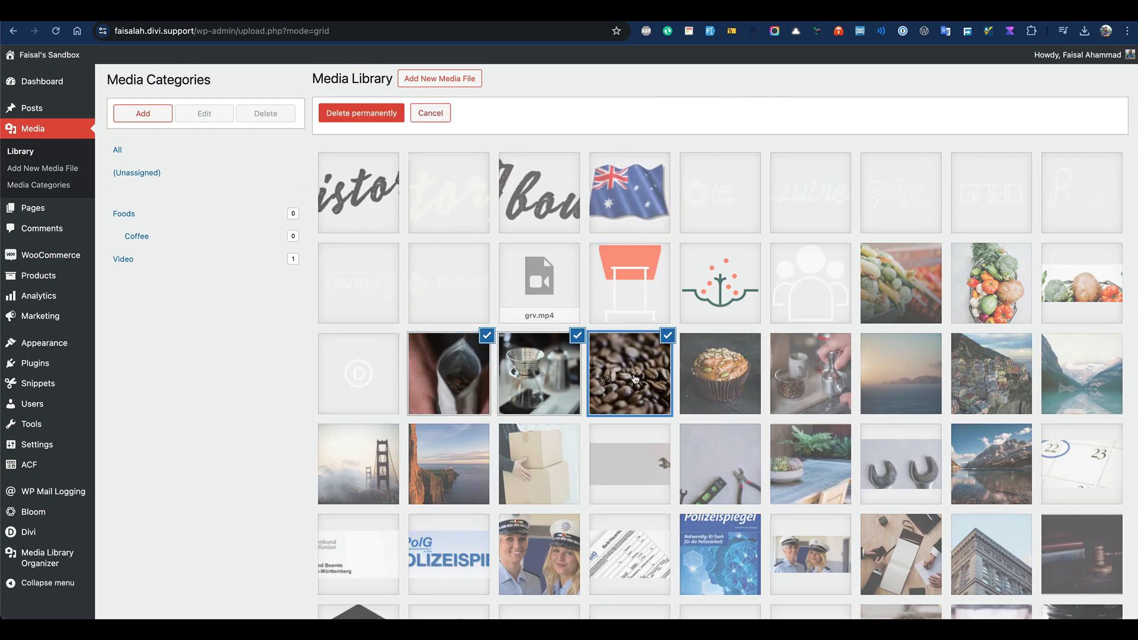
left_click(782, 385)
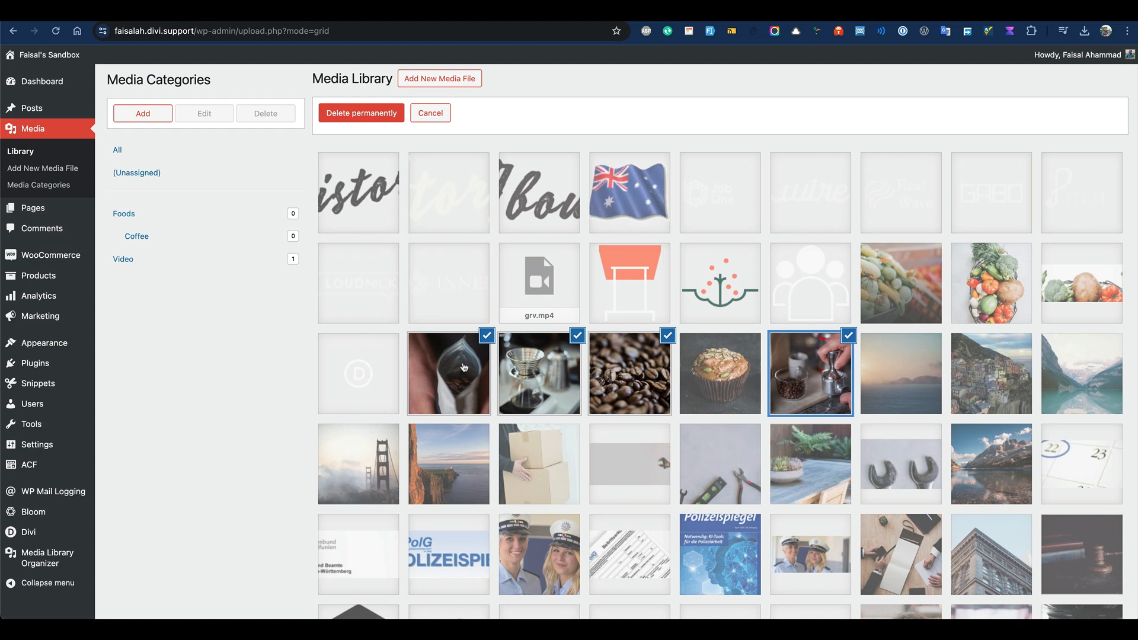
left_click_drag(464, 368, 151, 240)
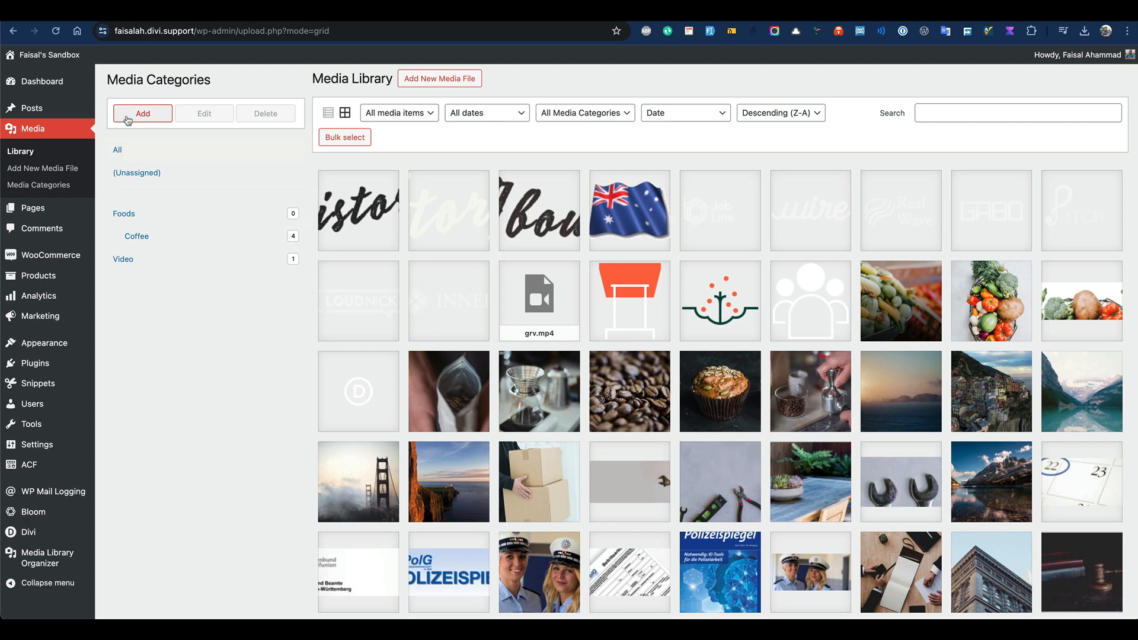
- Add a media category named GIF and assign the Australian flag image to it, displaying that category
left_click(145, 114)
type("GIF")
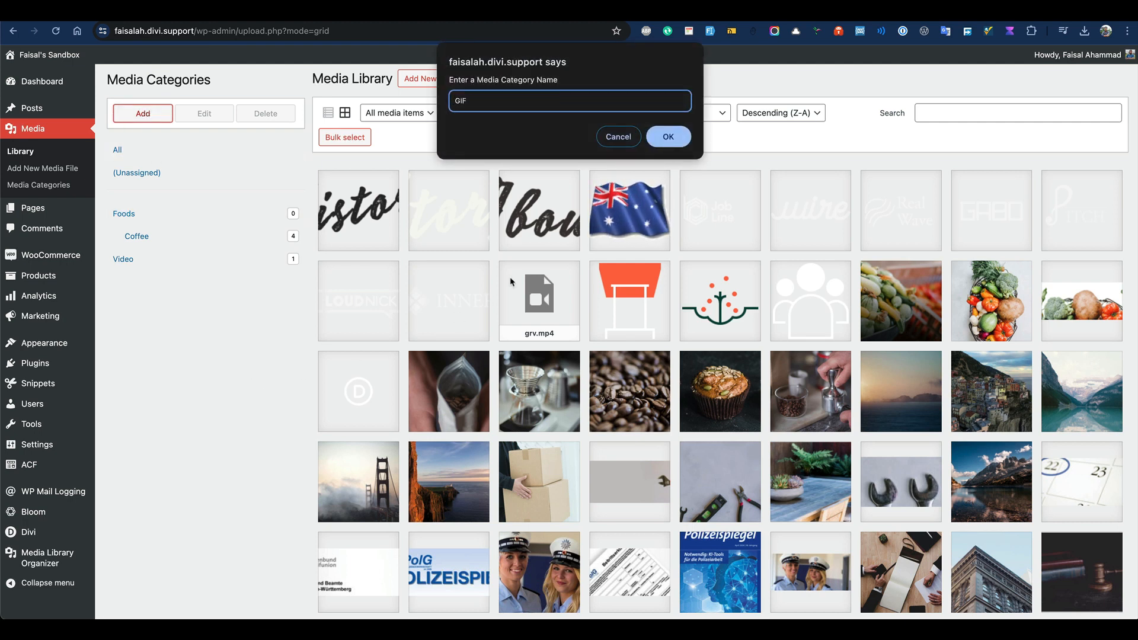
left_click(651, 137)
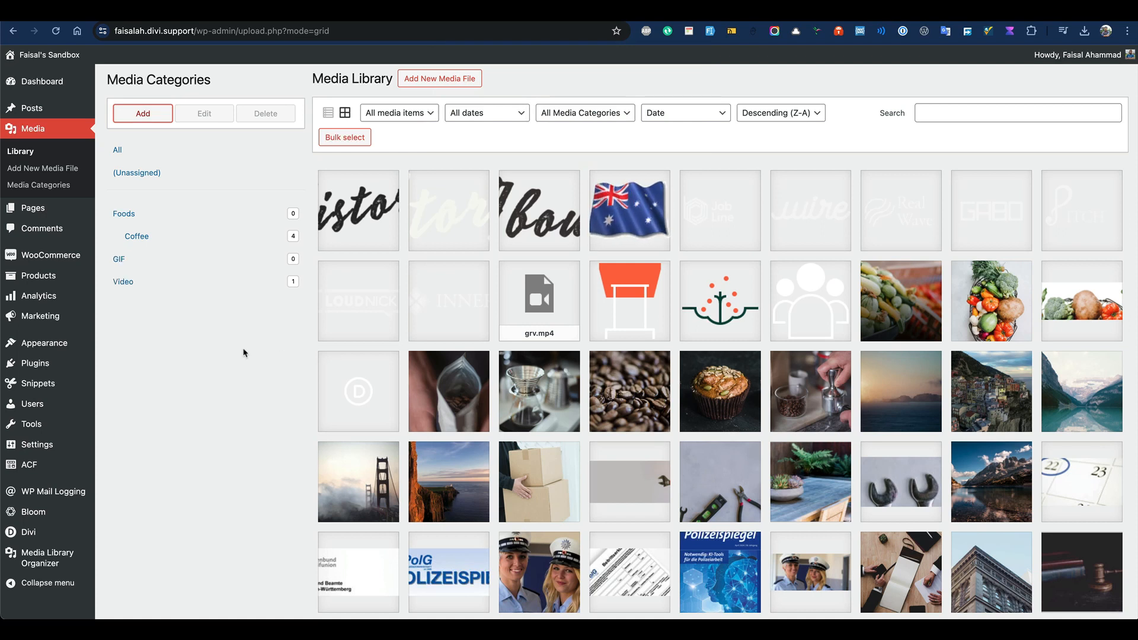
left_click_drag(632, 213, 178, 264)
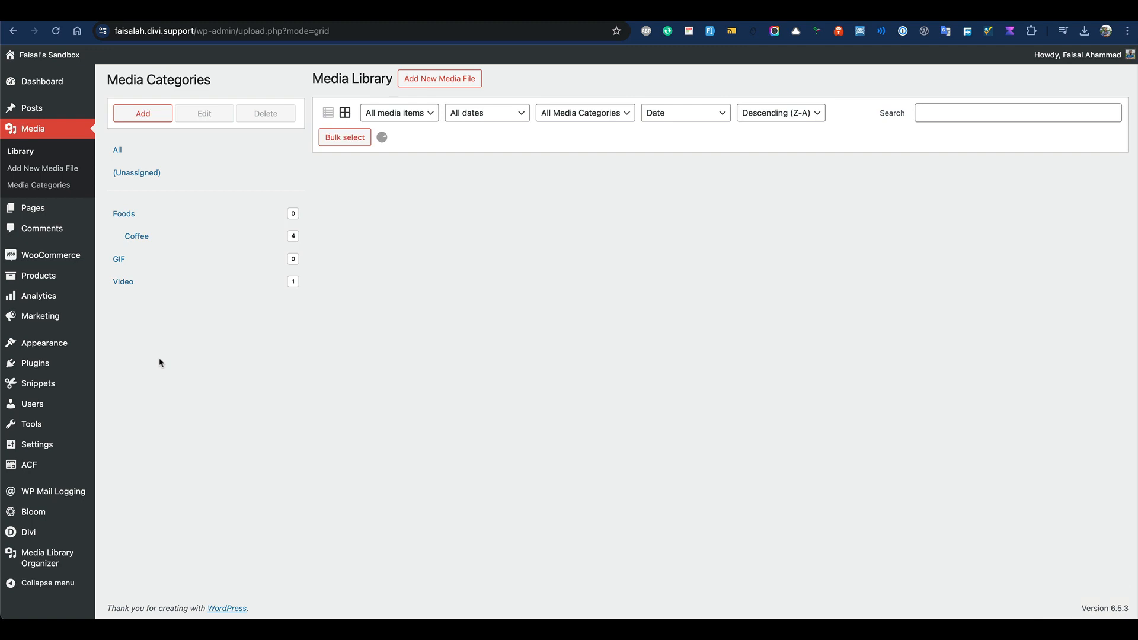
left_click(178, 265)
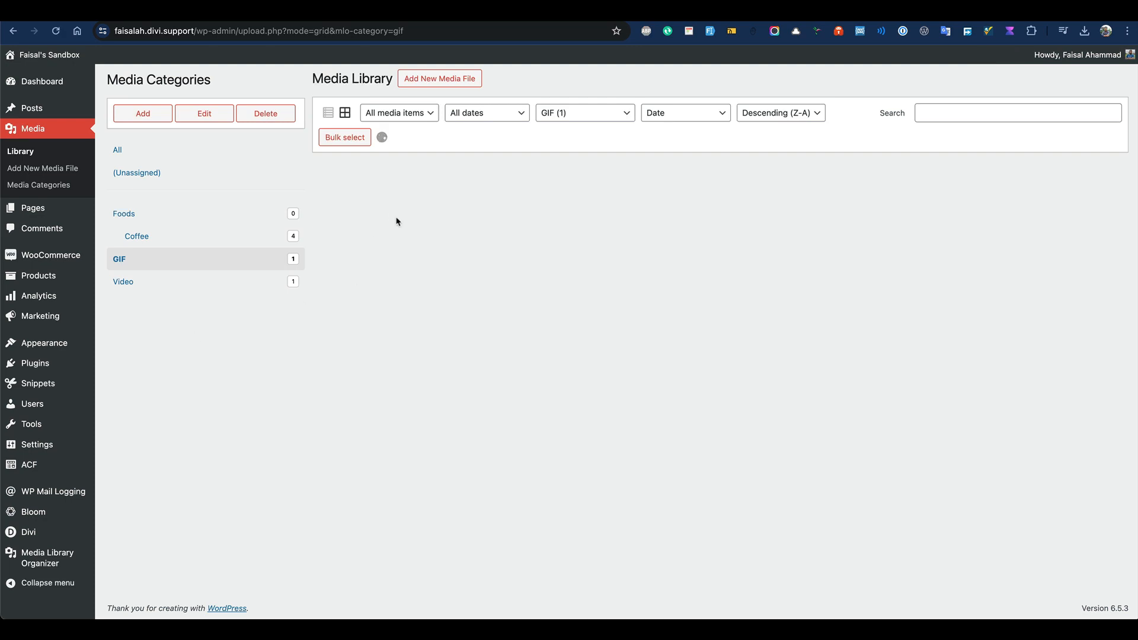
- Delete the GIF media category
right_click(174, 259)
left_click(196, 312)
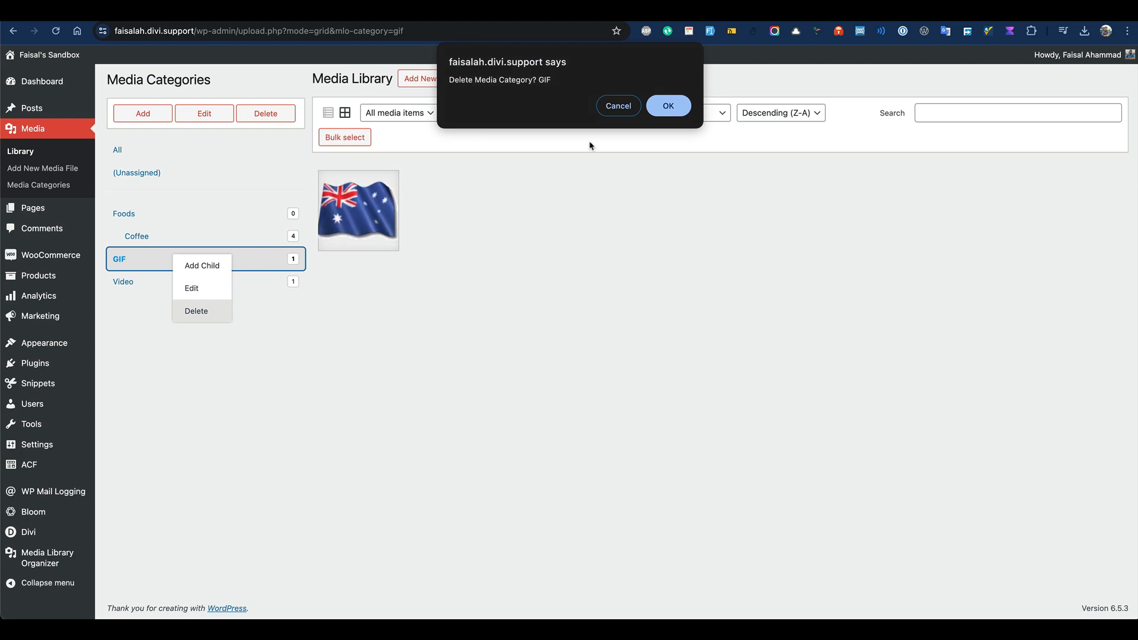
left_click(669, 106)
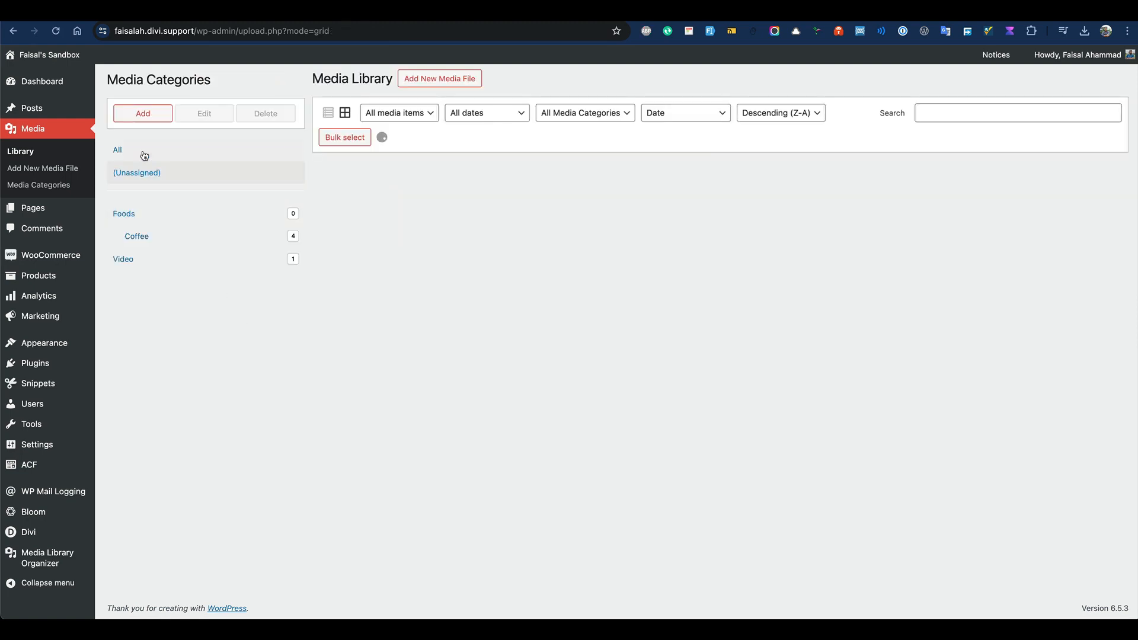
- Show all media again, then limit the library to files without a category
left_click(144, 156)
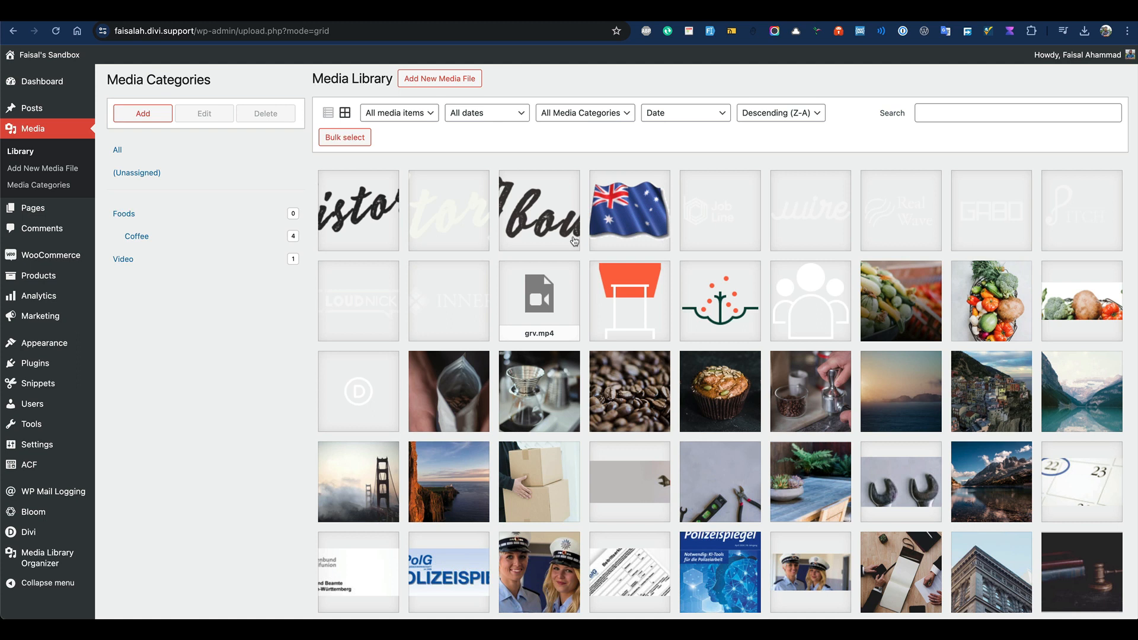
left_click(204, 177)
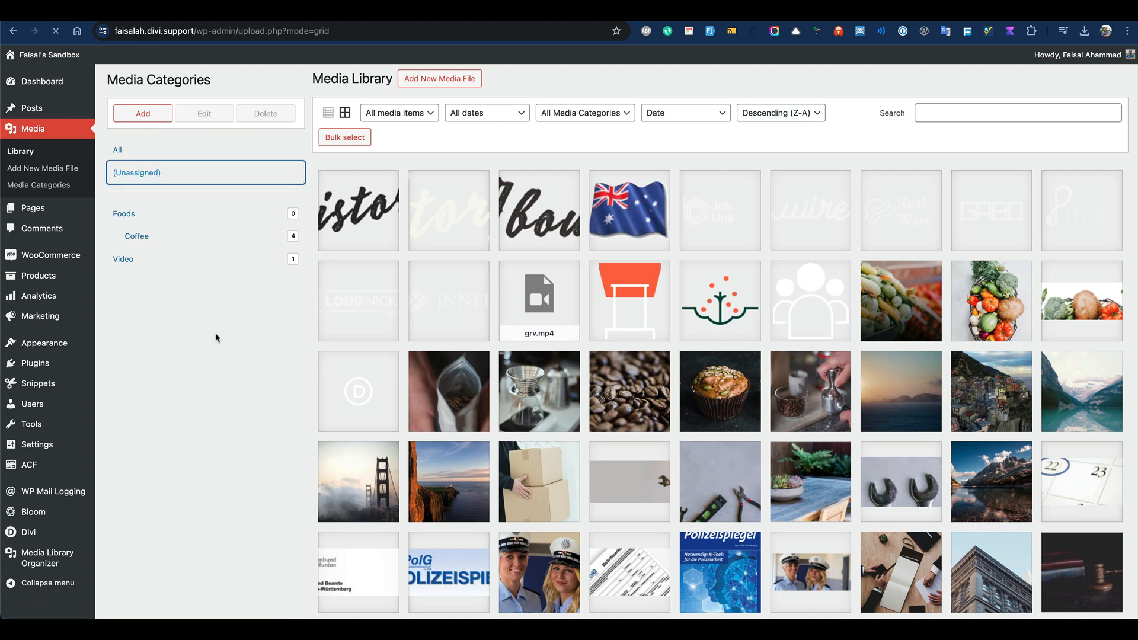